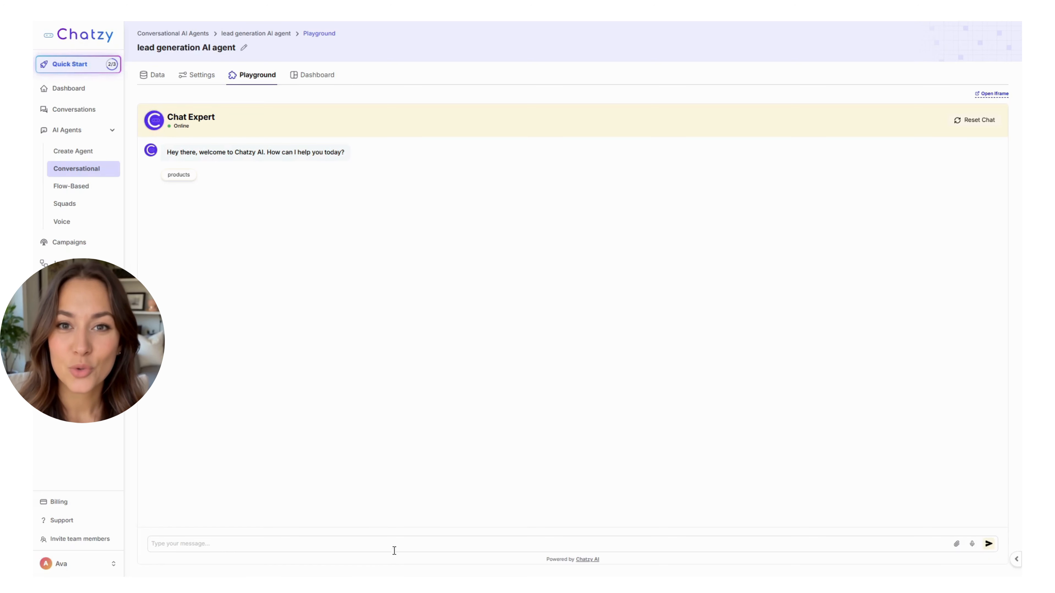
Send the agent the test message "Please share the tutorial links on how to add contacts in Chatzy AI"
left_click(400, 548)
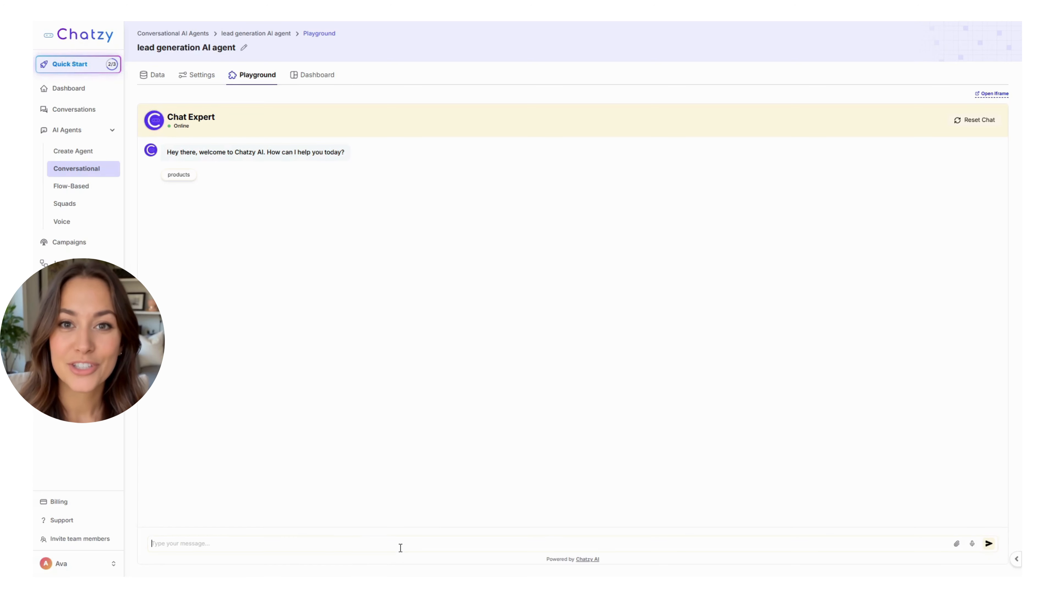
type("Please share the tutorial links on how to add contacts in Chatzy AI")
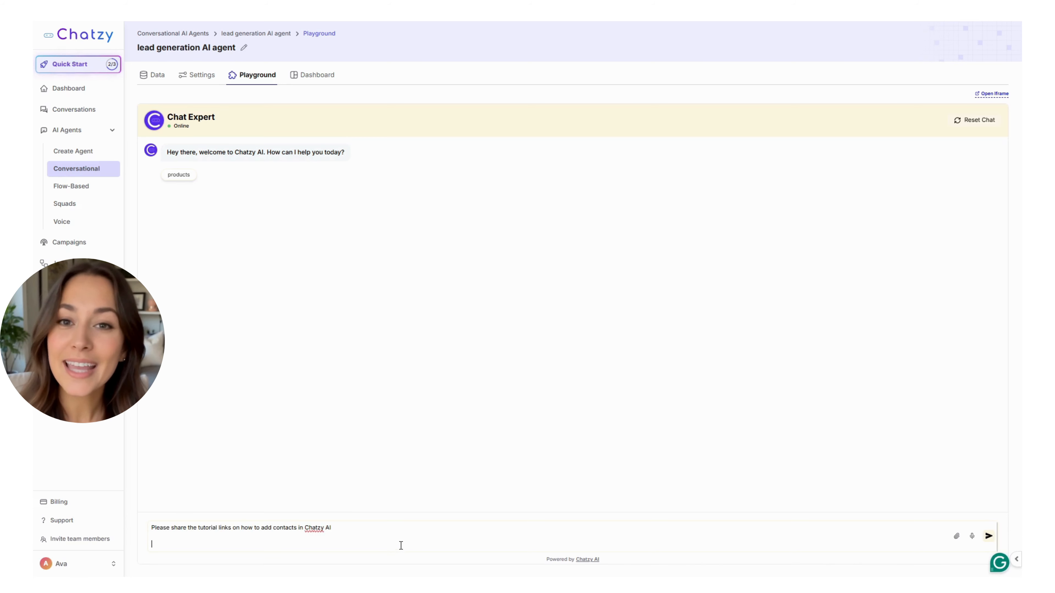
key("Return")
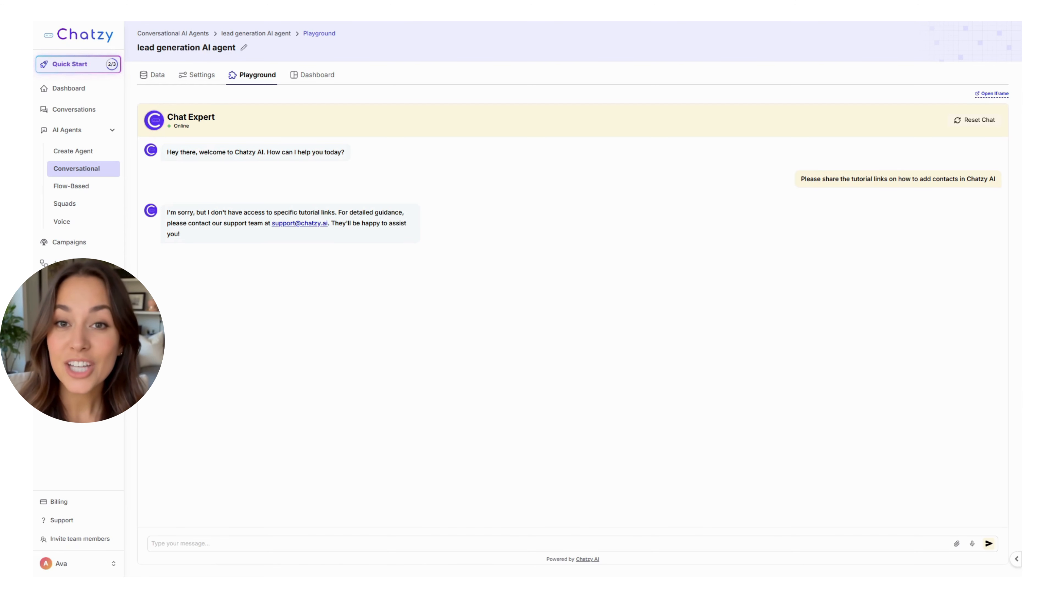
Open the newest chat log of the agent and show the knowledge sources behind its reply about tutorial links
left_click(307, 78)
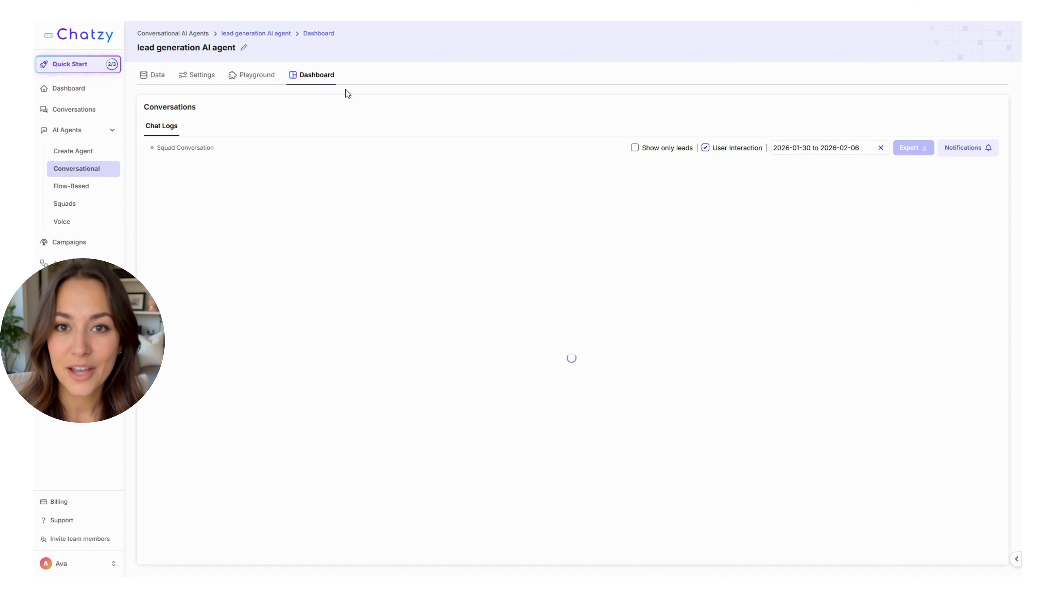
left_click(205, 185)
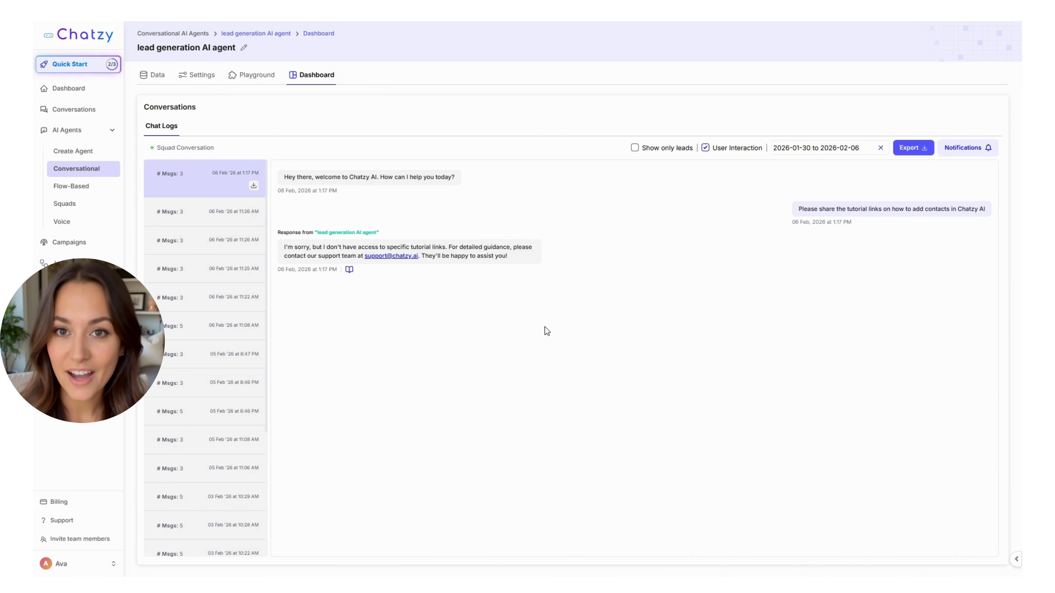
left_click(349, 269)
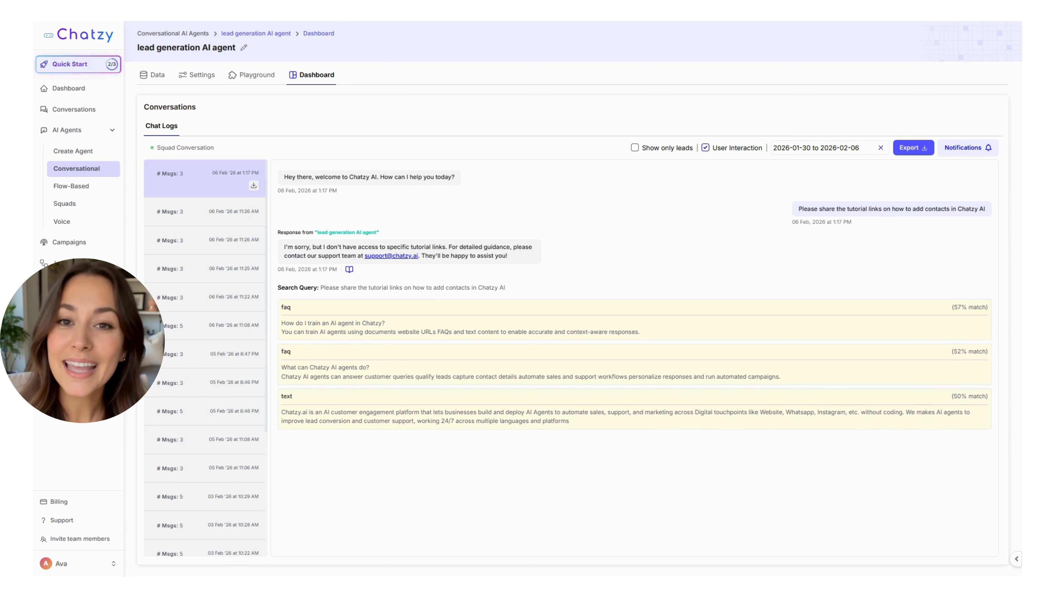
left_click(157, 76)
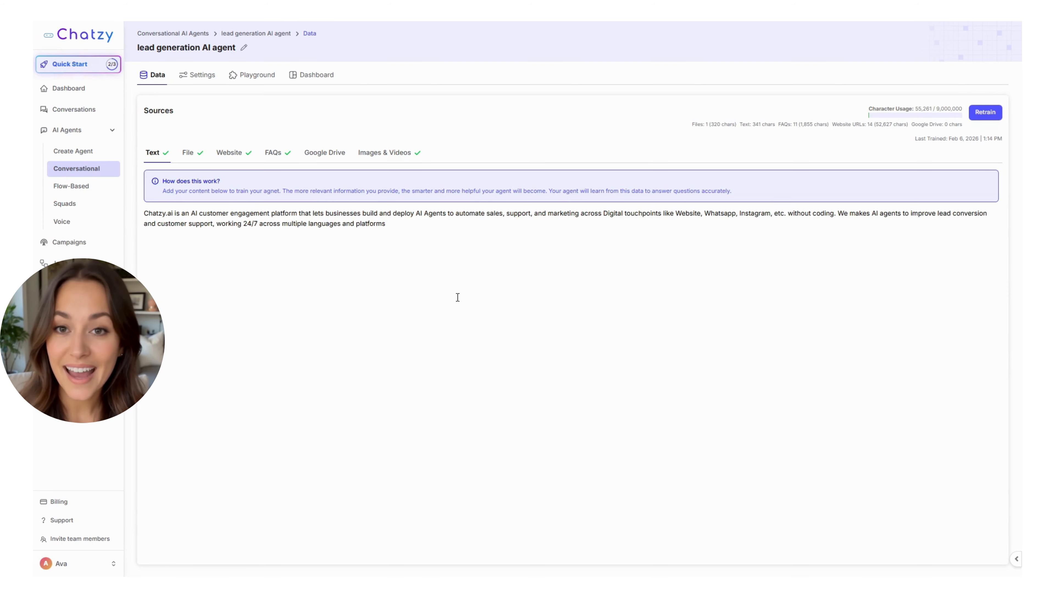
left_click(198, 155)
left_click(234, 155)
left_click(286, 154)
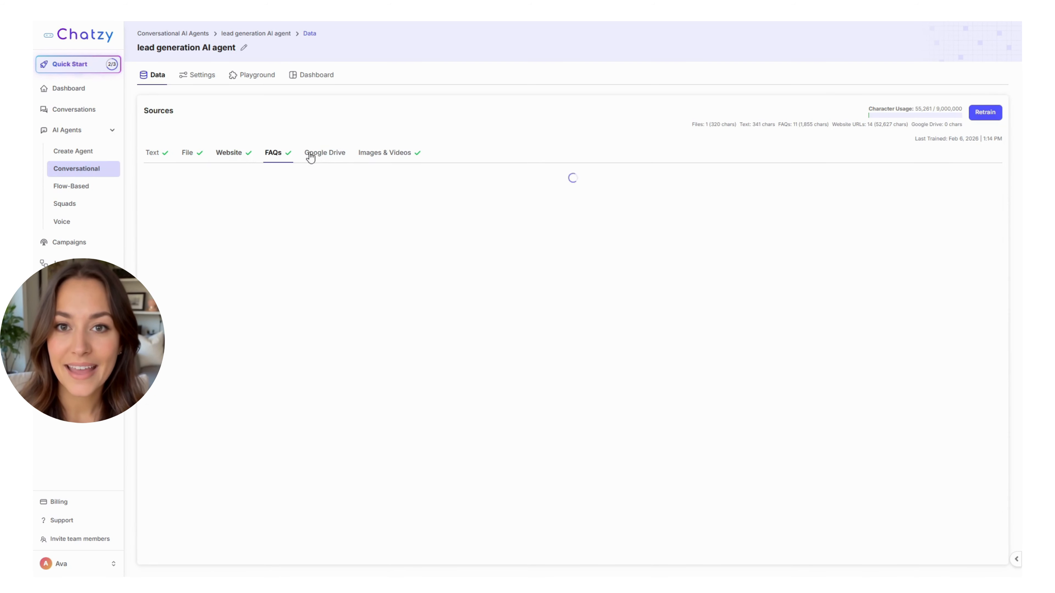
left_click(389, 155)
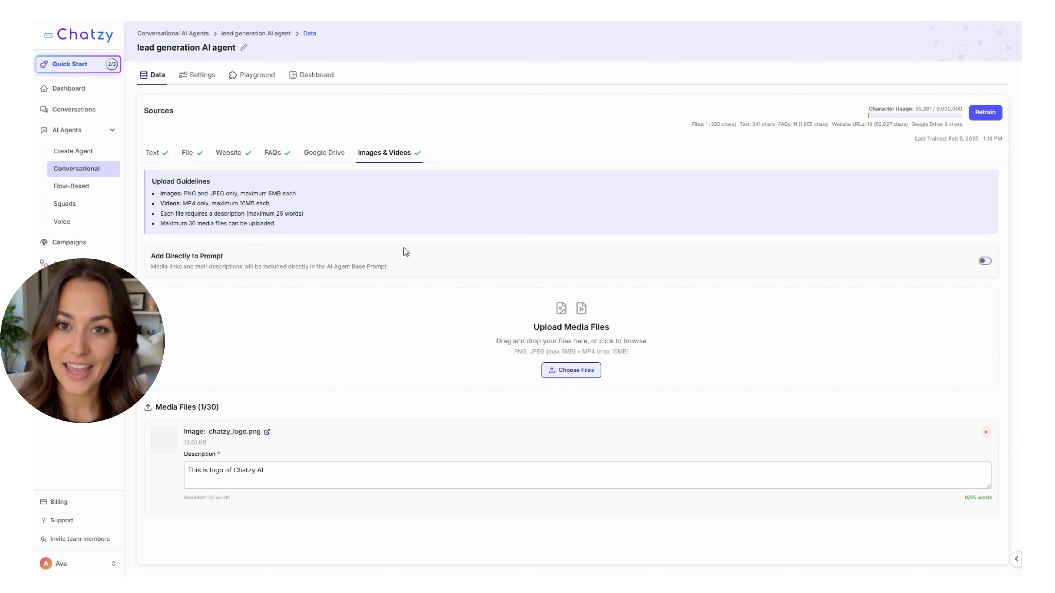
left_click(273, 153)
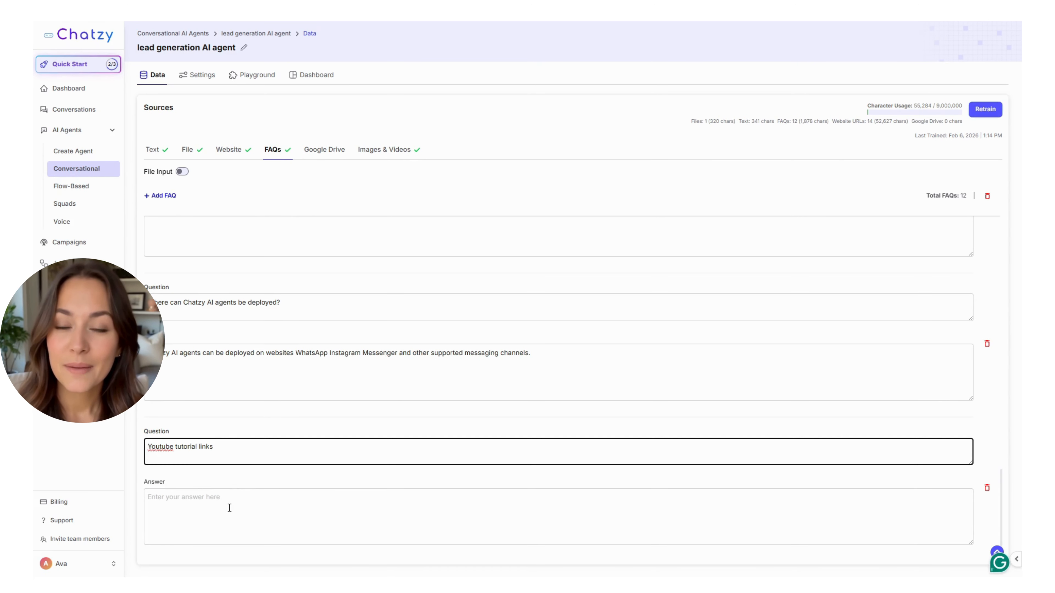
left_click(229, 503)
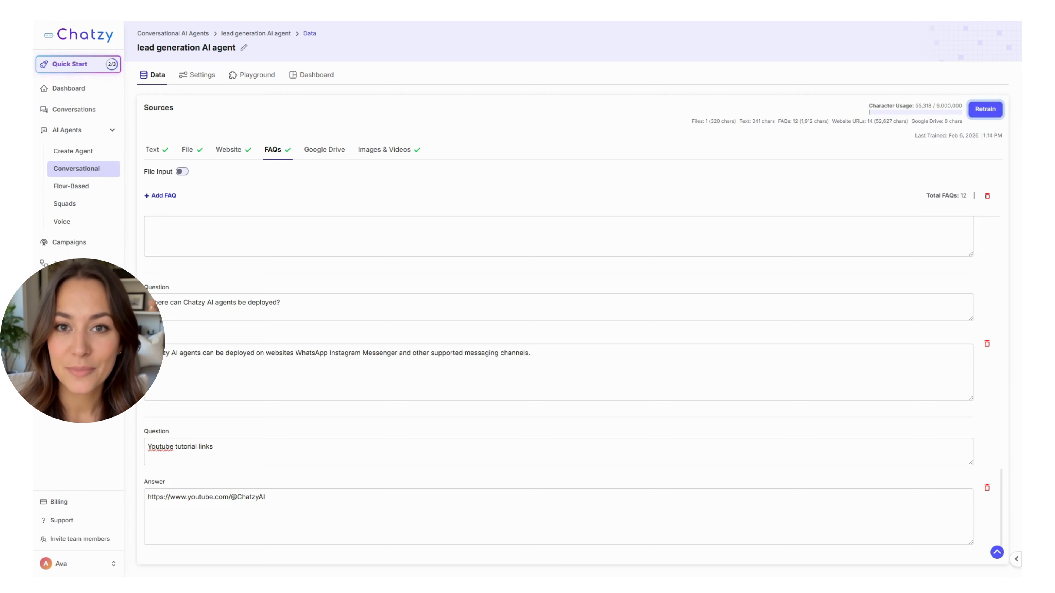
left_click(985, 109)
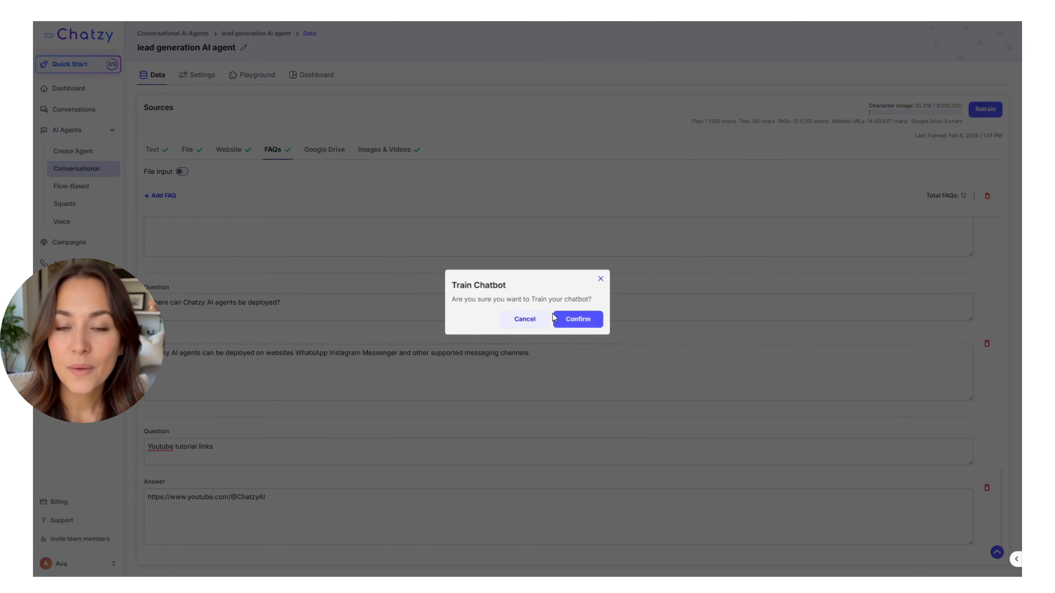
left_click(576, 316)
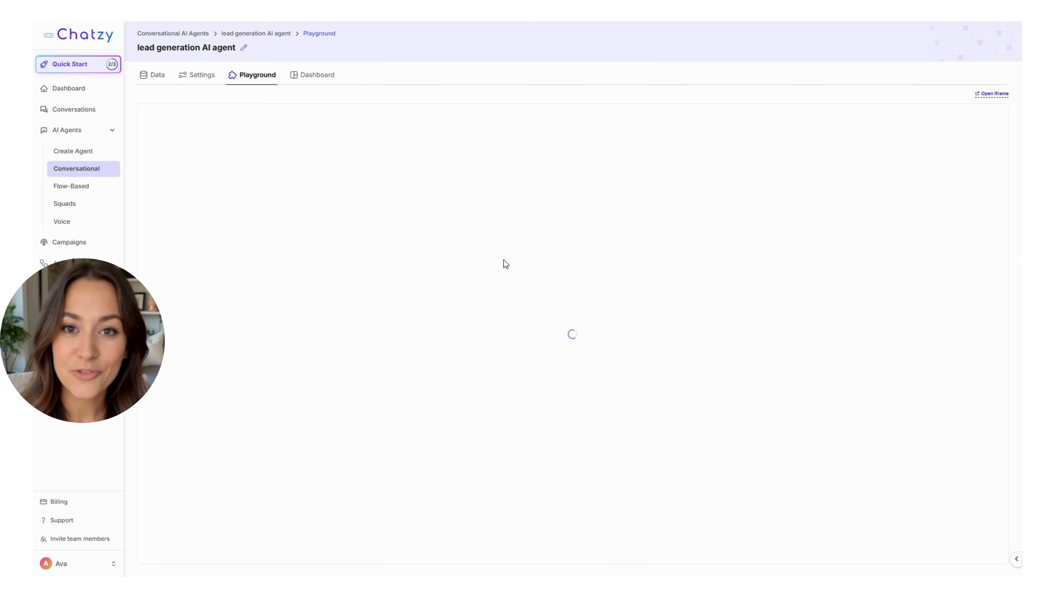
Reset the playground chat and ask again "Please share the tutorial links on how to add contacts in Chatzy AI"
left_click(970, 120)
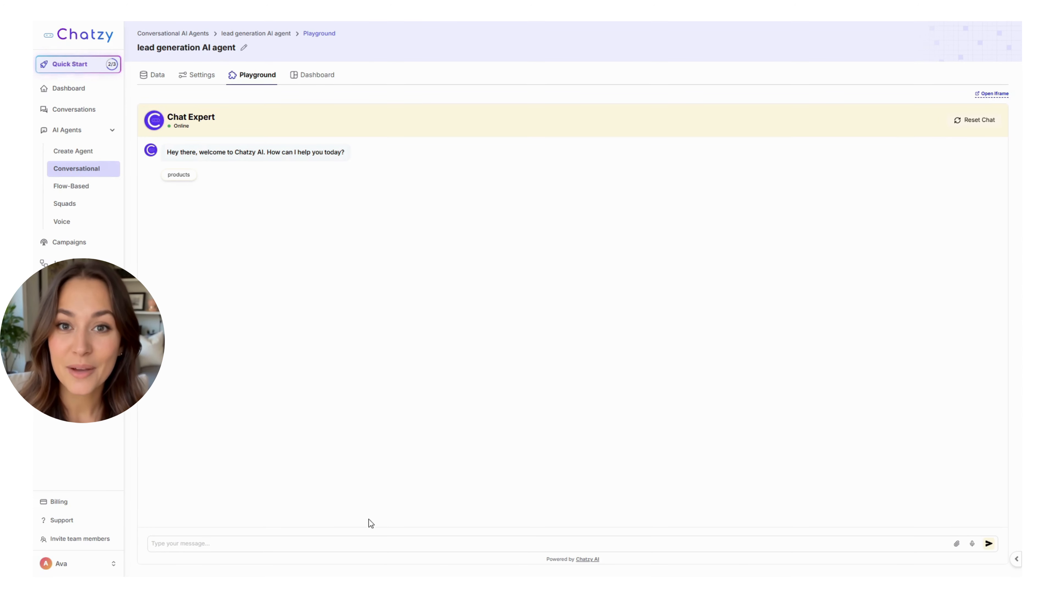
type("Please share the tutorial links on how to add contacts in Chatzy AI")
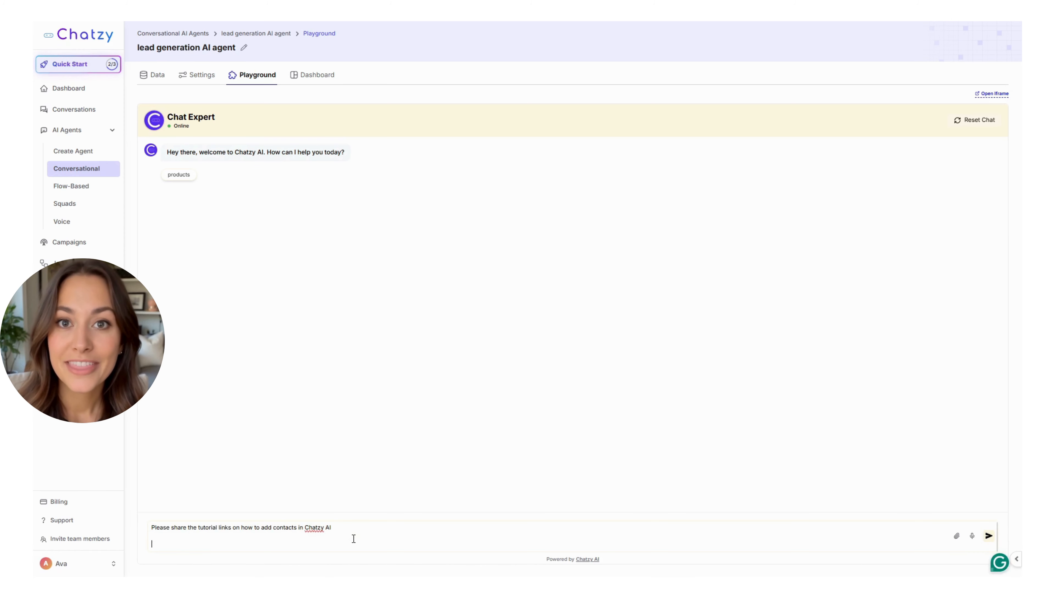
key("Return")
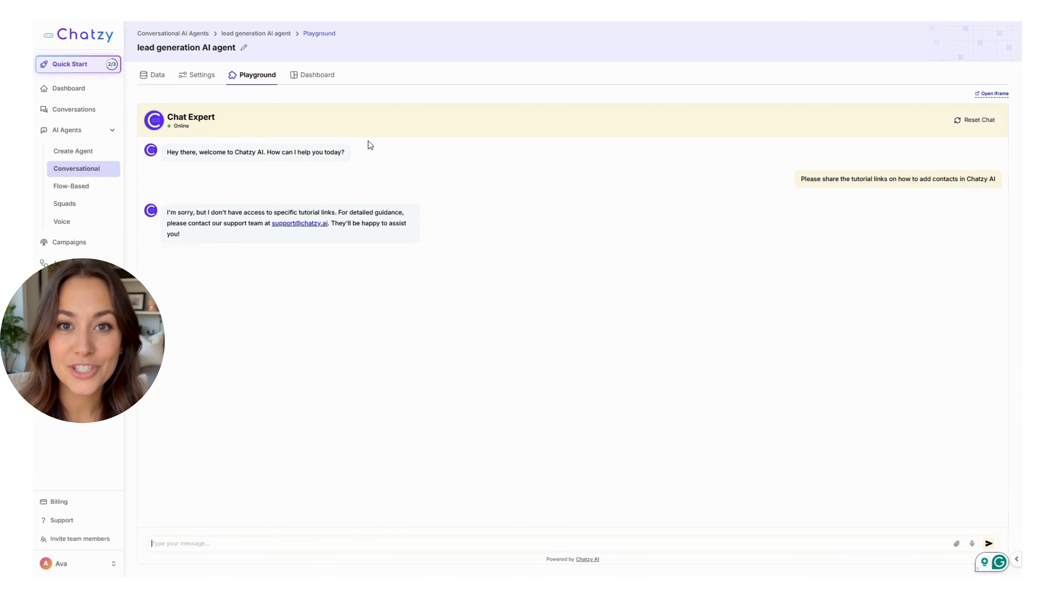
Examine the source matches behind the agent's reply in the most recent chat log
left_click(315, 77)
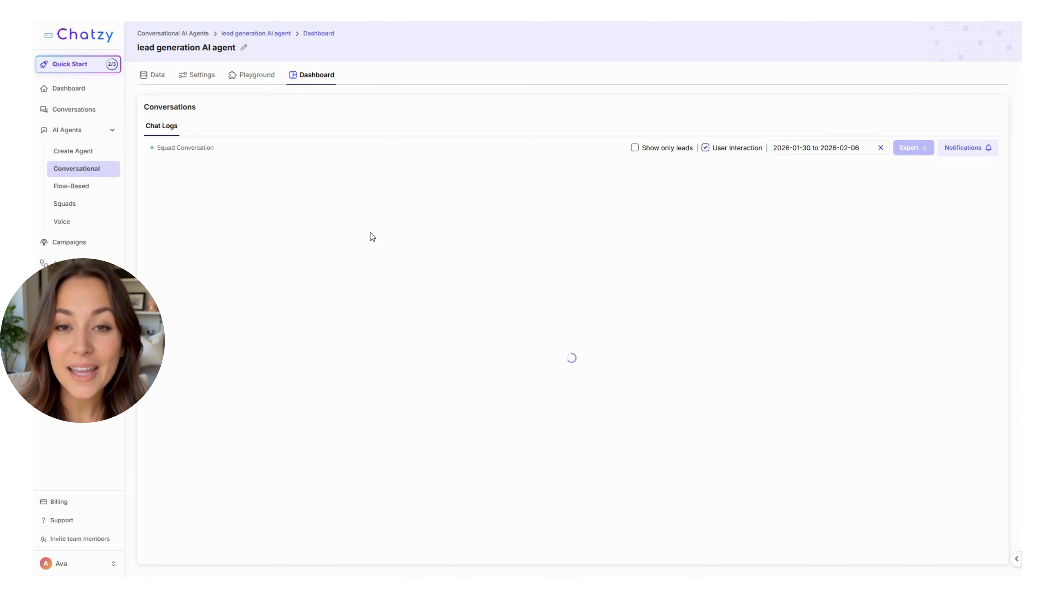
left_click(242, 185)
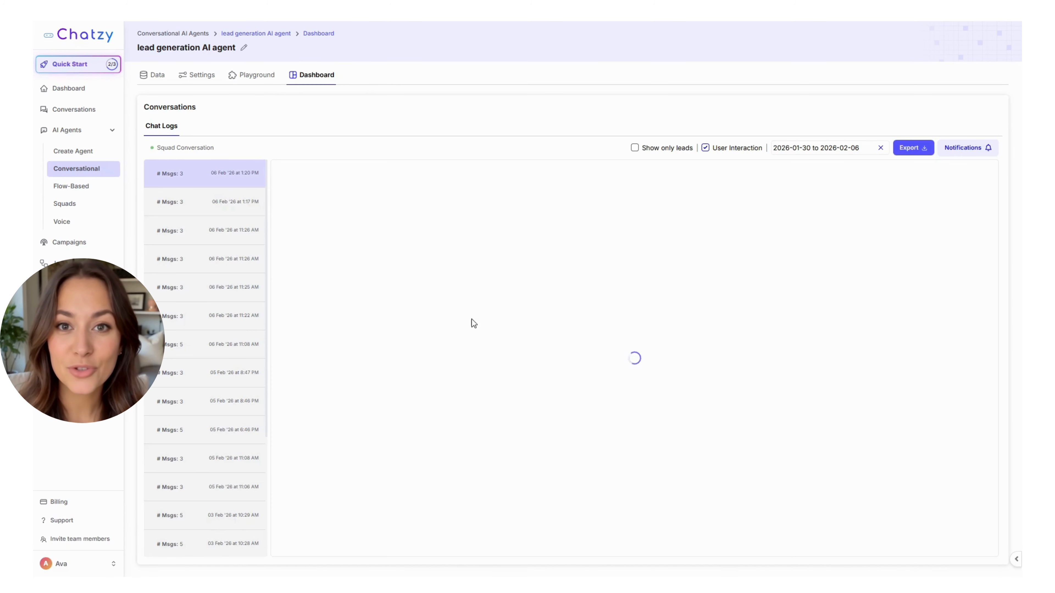
left_click(350, 270)
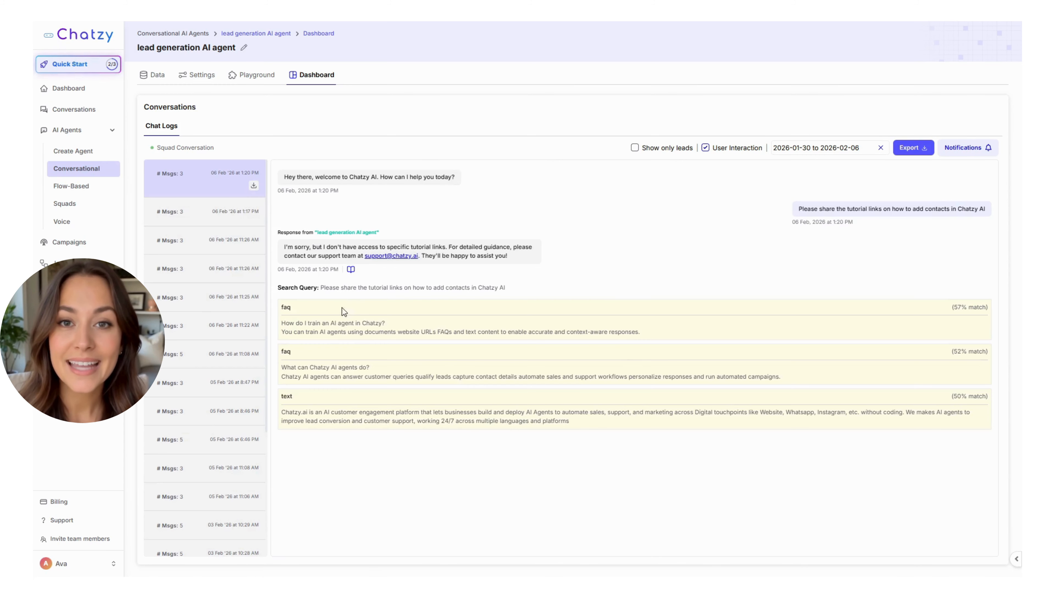
left_click_drag(342, 308, 492, 461)
left_click(502, 463)
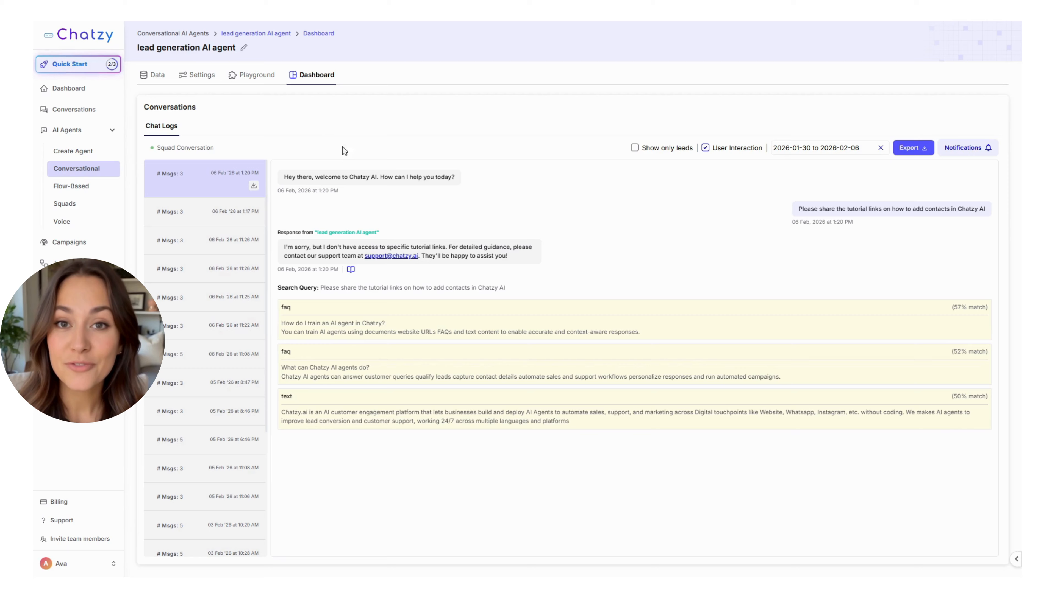
In the agent's advanced settings, enable Adjust Chunks with 4 chunks, turn on Hybrid Search, and save
left_click(193, 76)
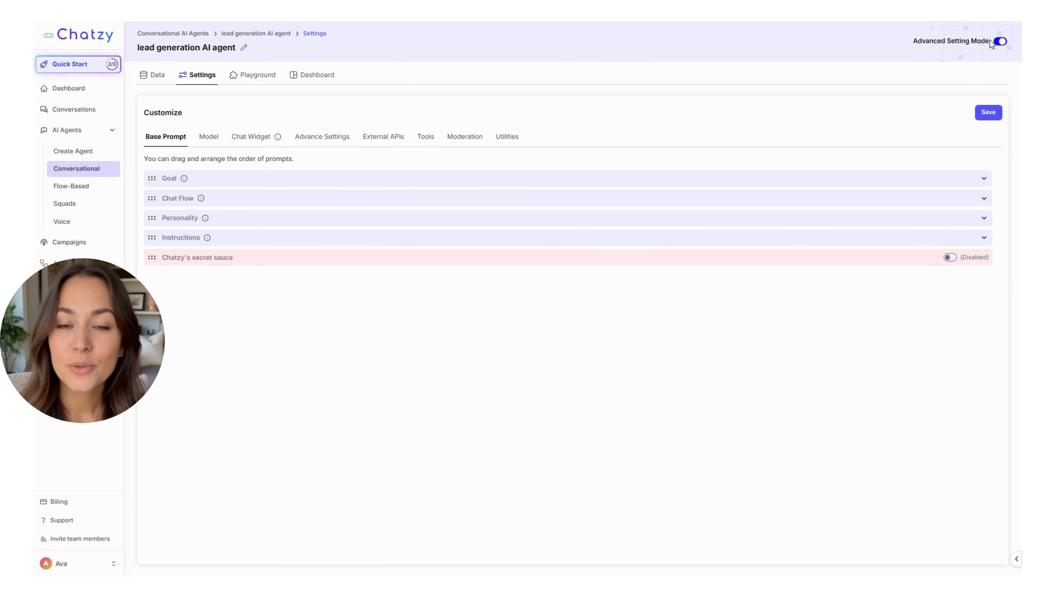
left_click(335, 138)
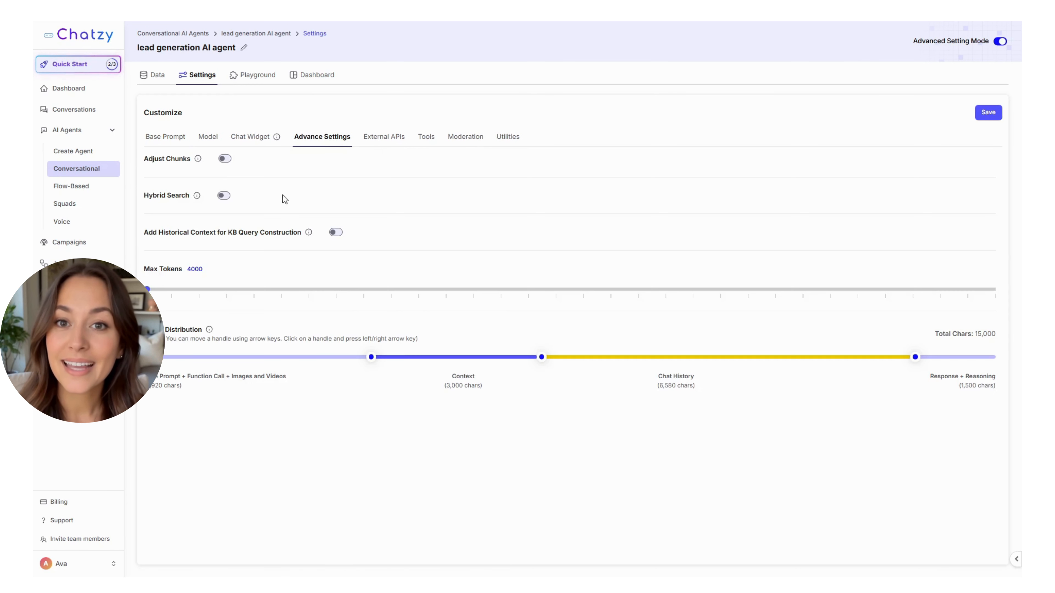
left_click(223, 159)
left_click(197, 186)
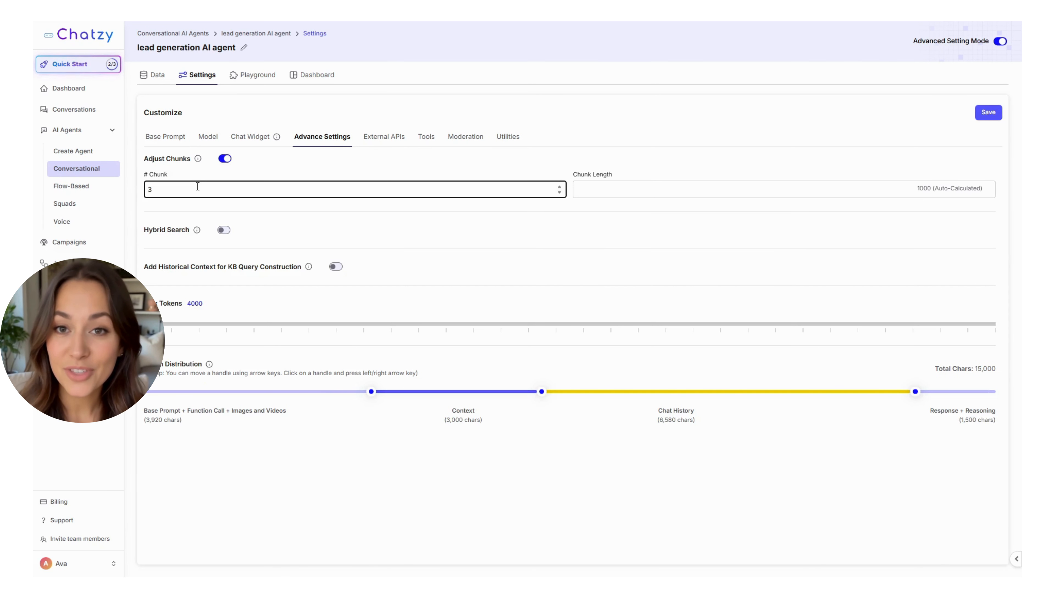
key("BackSpace")
type("4")
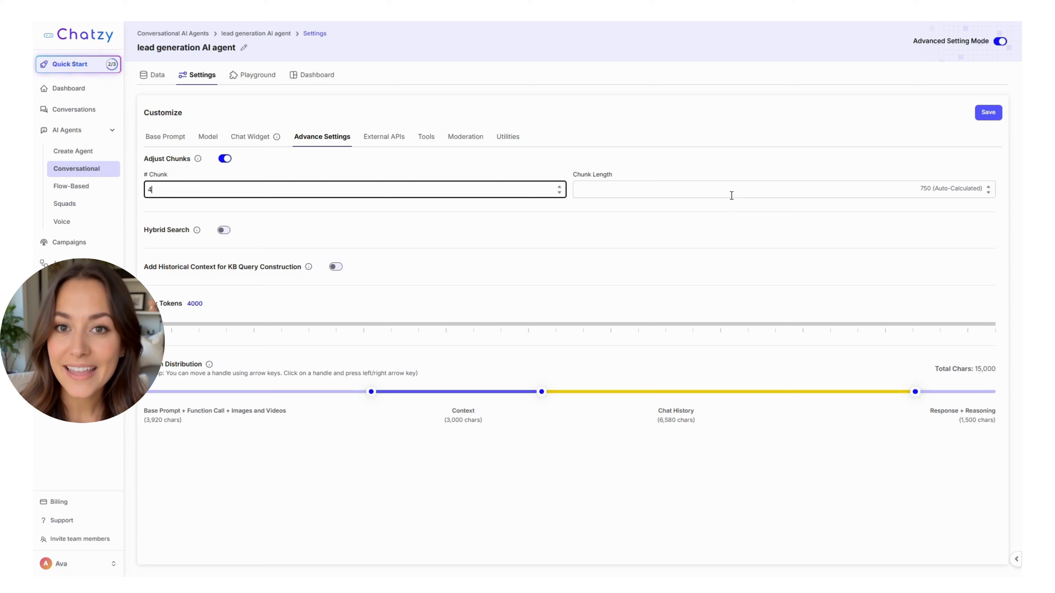
left_click(224, 231)
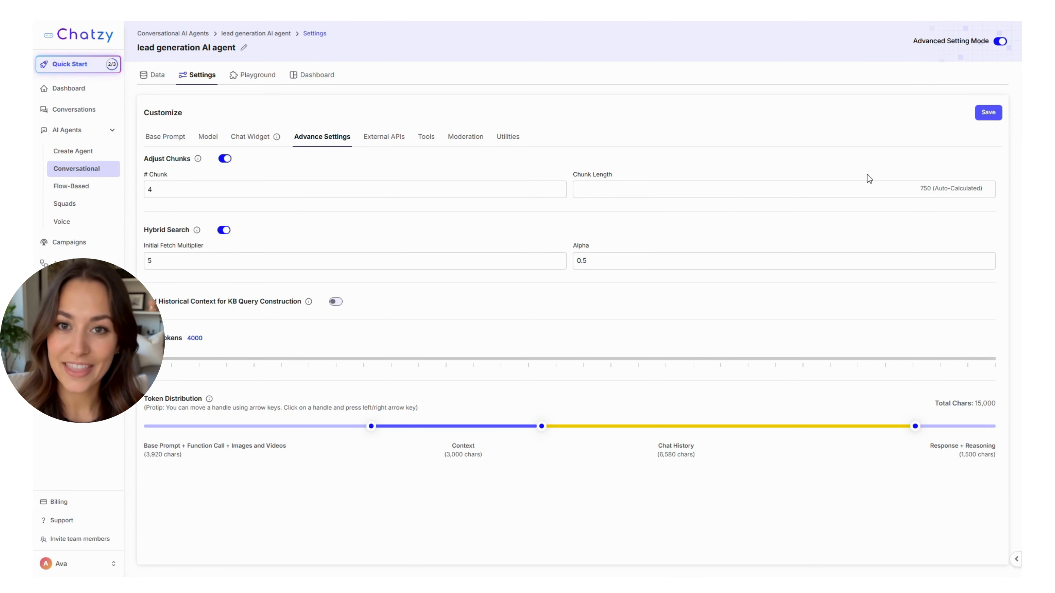
left_click(987, 112)
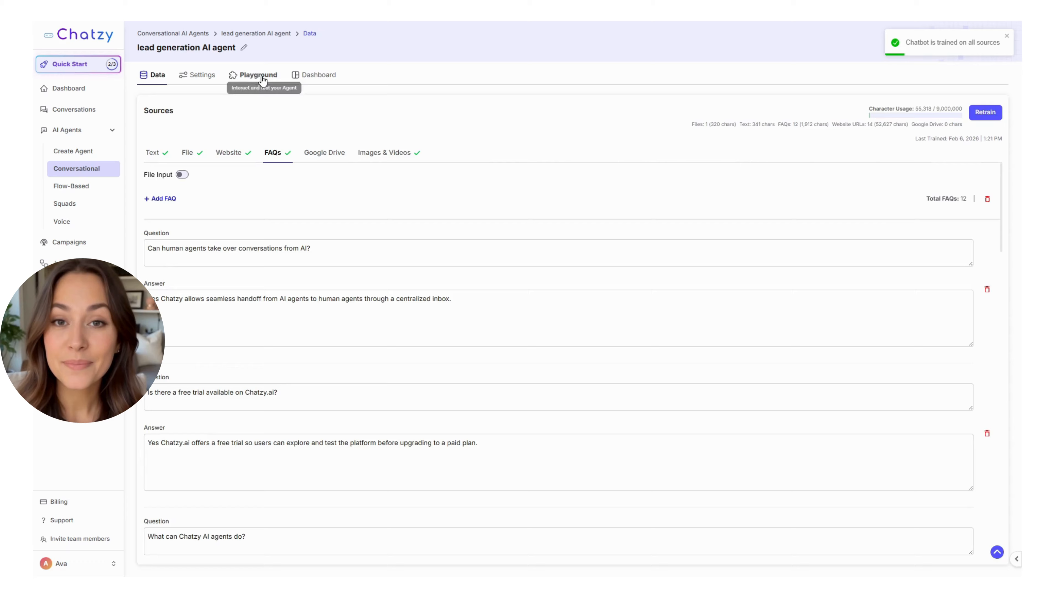
Test the retrained agent in the playground with "Please share the tutorial links on how to add contacts in Chatzy AI"
left_click(249, 75)
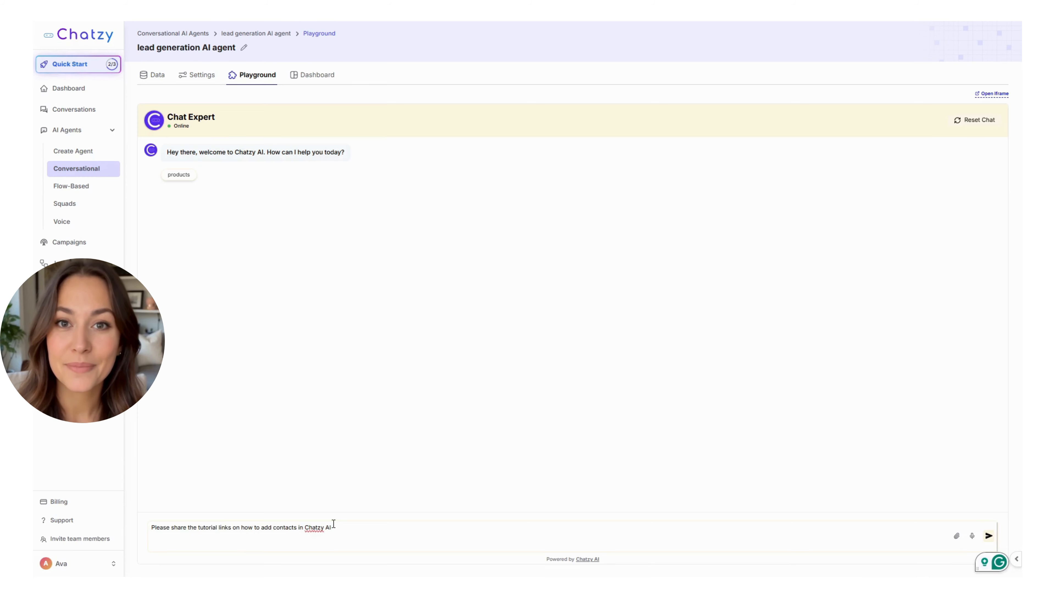
key("BackSpace")
key("BackSpace")
key("Return")
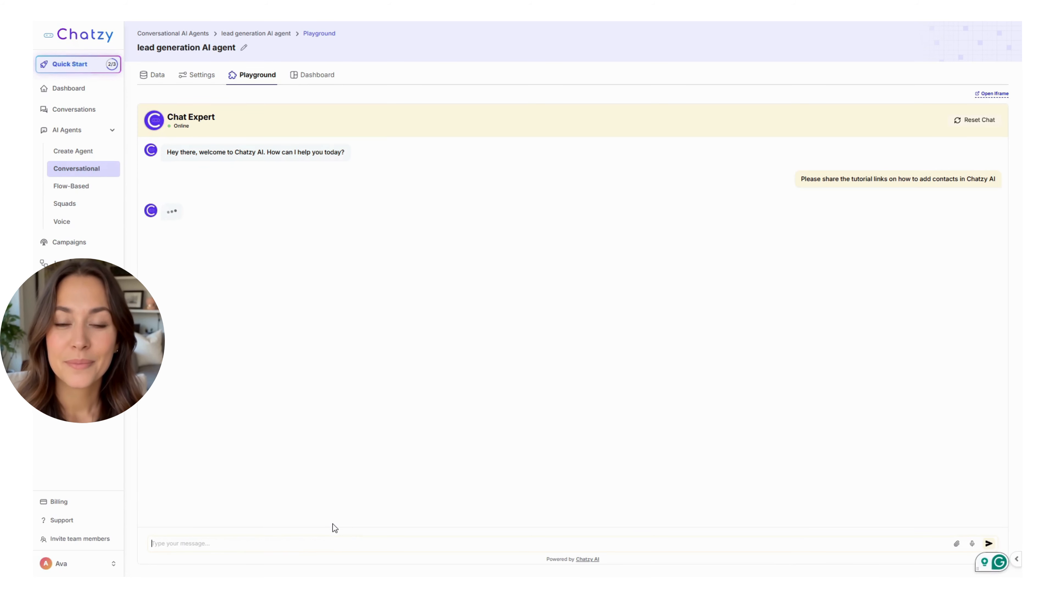
Show the sources behind the latest logged reply and examine the "Youtube tutorial links" FAQ match
left_click(303, 83)
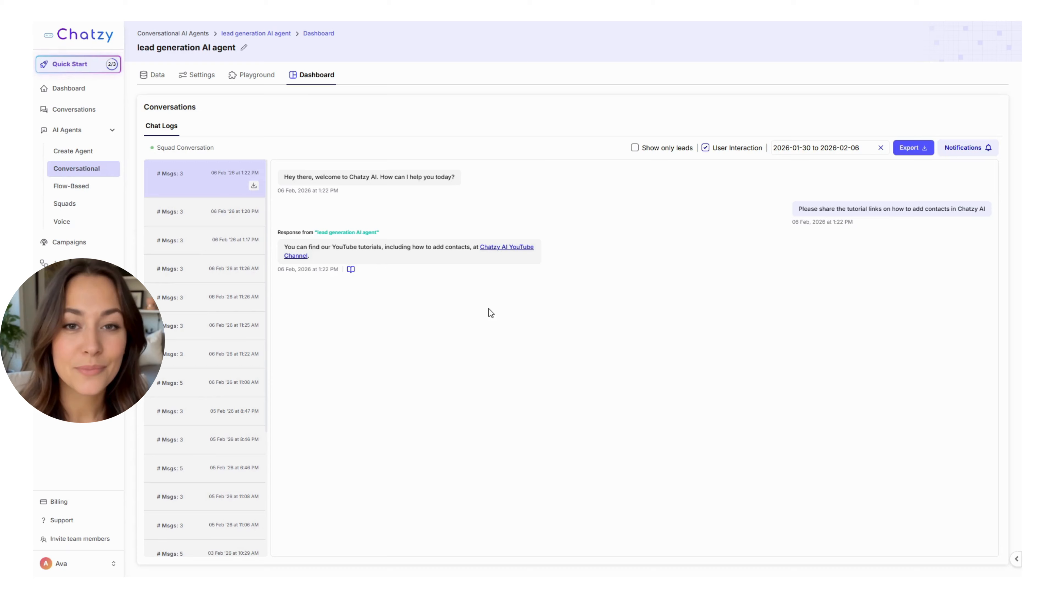
left_click(351, 269)
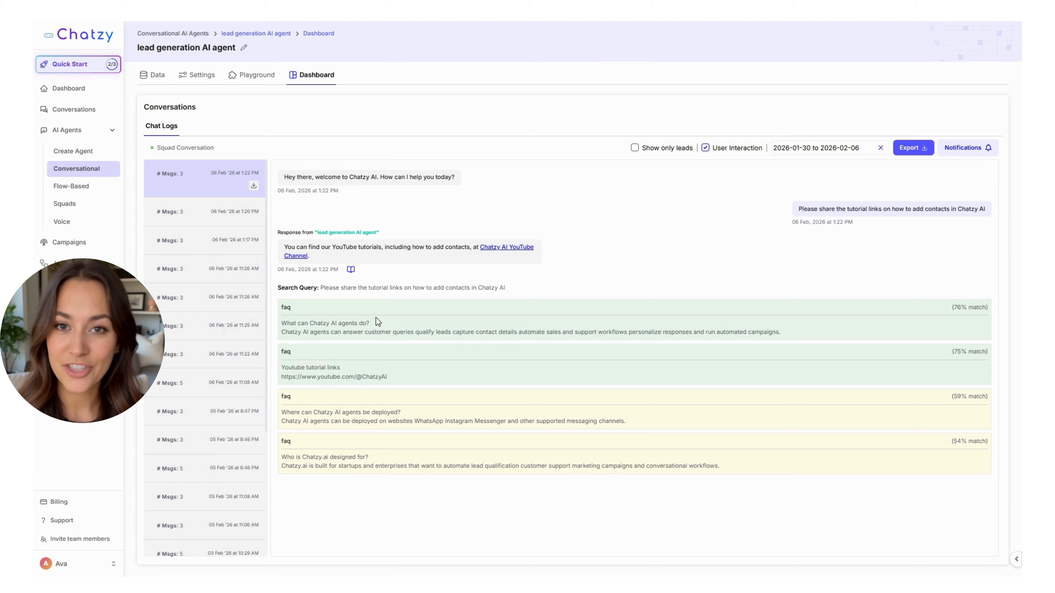
triple_click(335, 369)
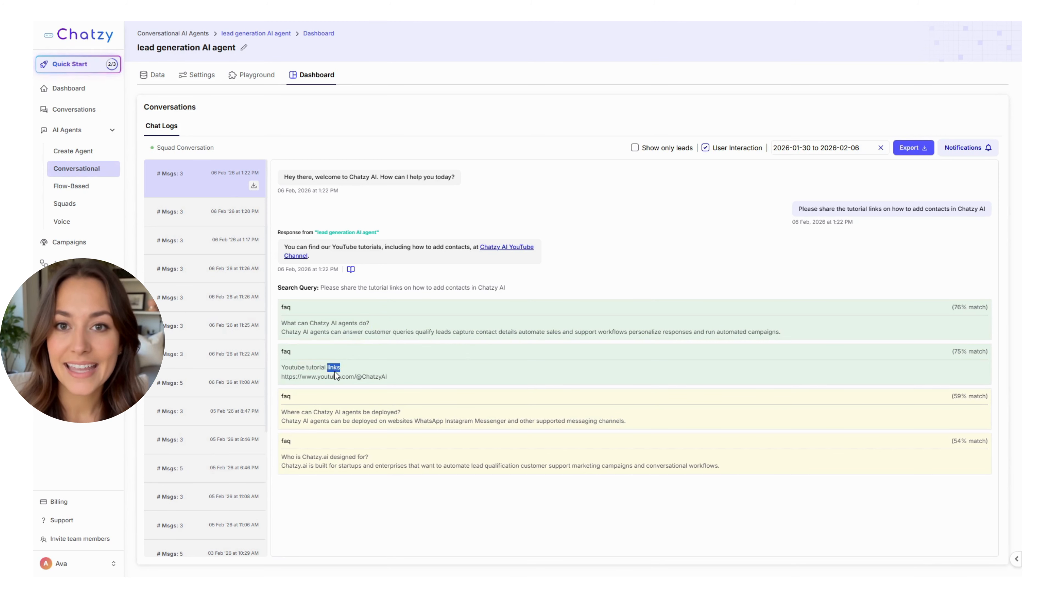
triple_click(392, 377)
left_click(413, 517)
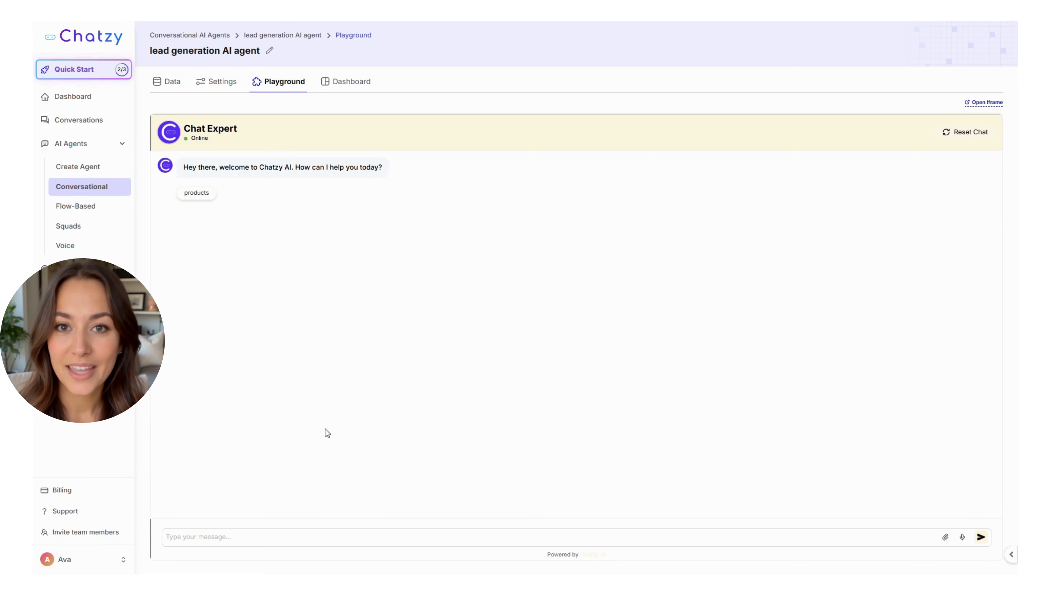
Ask the agent in the playground "I want to proceed further and buy this plan. Can you share the payment link?"
left_click(249, 536)
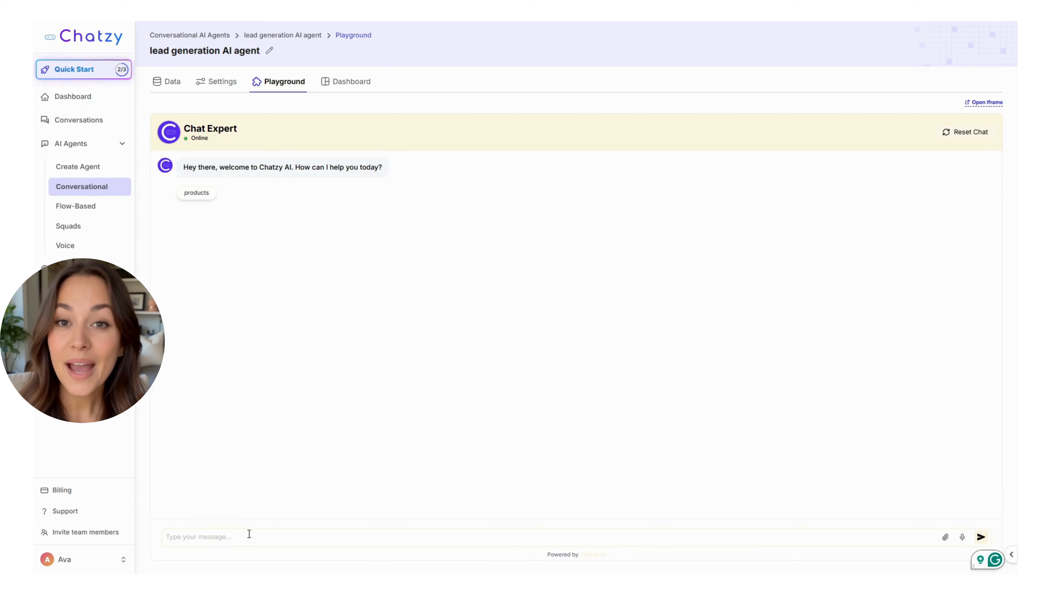
type("I want to proceed further and buy this plan. Can you share the payment link?")
key("Return")
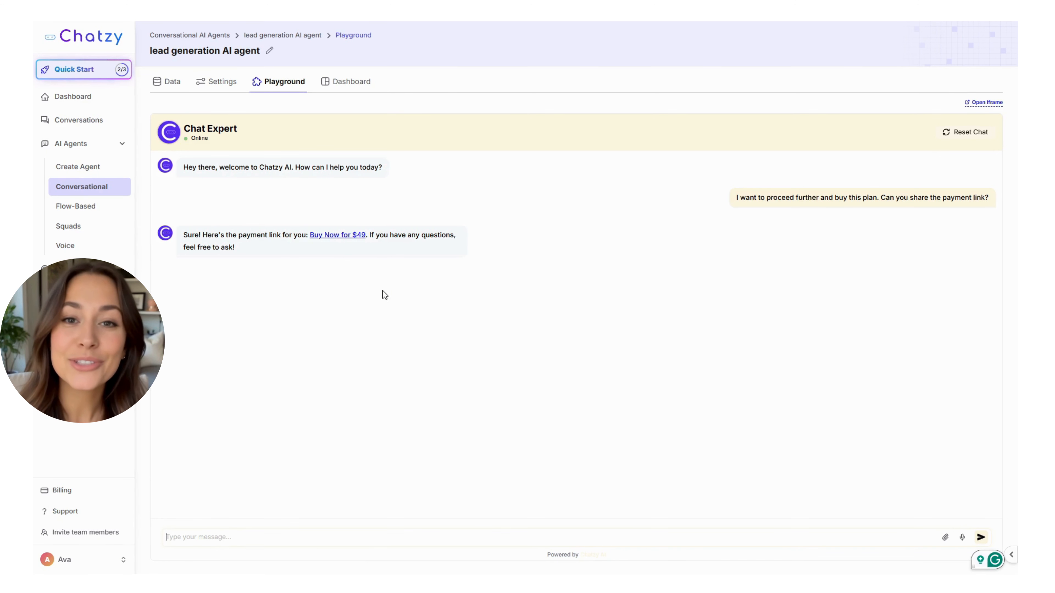
Append "Share the pricing page link instead of a direct payment link whenever asked." to the base prompt's Goal and save
left_click(220, 81)
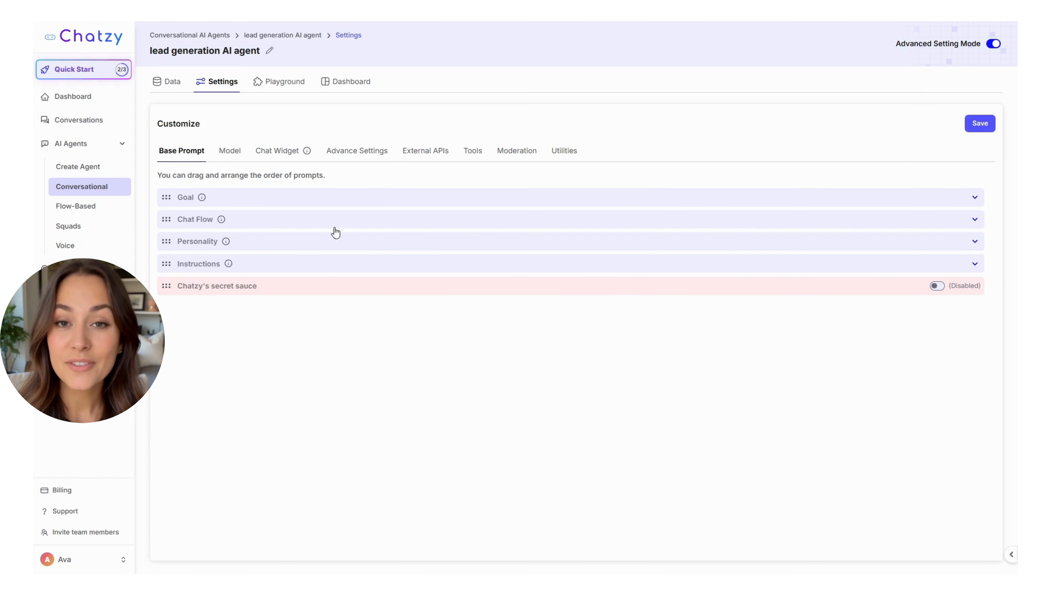
left_click(268, 203)
left_click(306, 264)
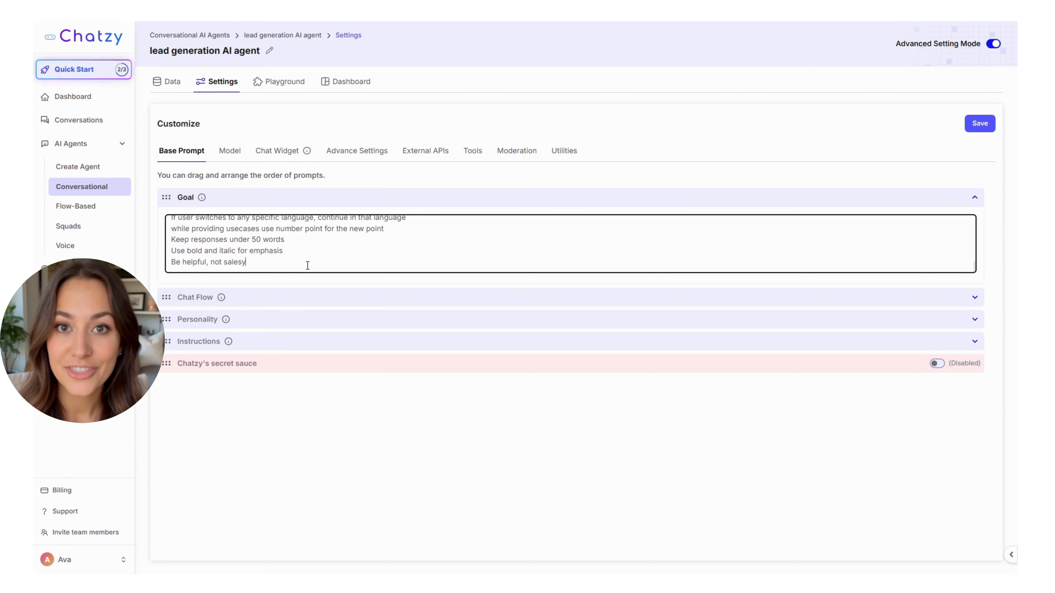
key("Return")
key("Return")
type("Share the pricing page link instead of a direct payment link whenever asked.")
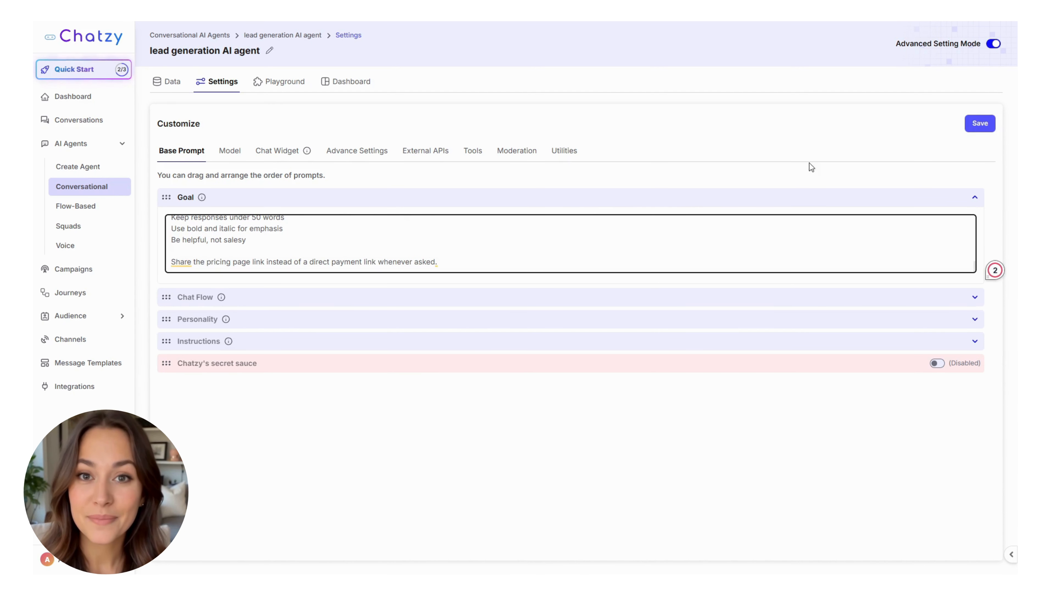
left_click(979, 123)
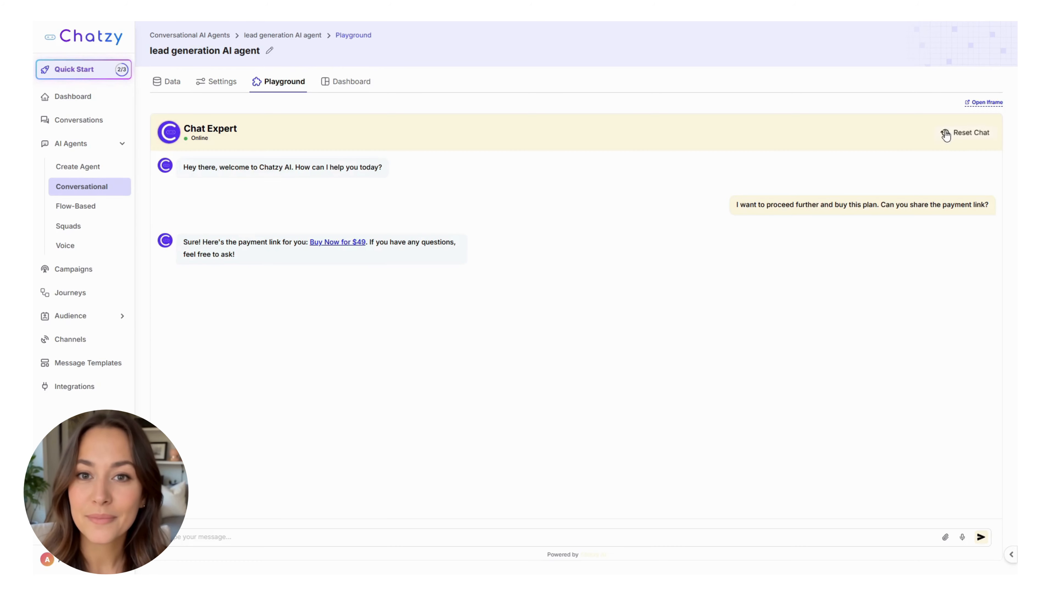
Reset the playground chat and resend "I want to proceed further and buy this plan. Can you share the payment link?"
left_click(957, 132)
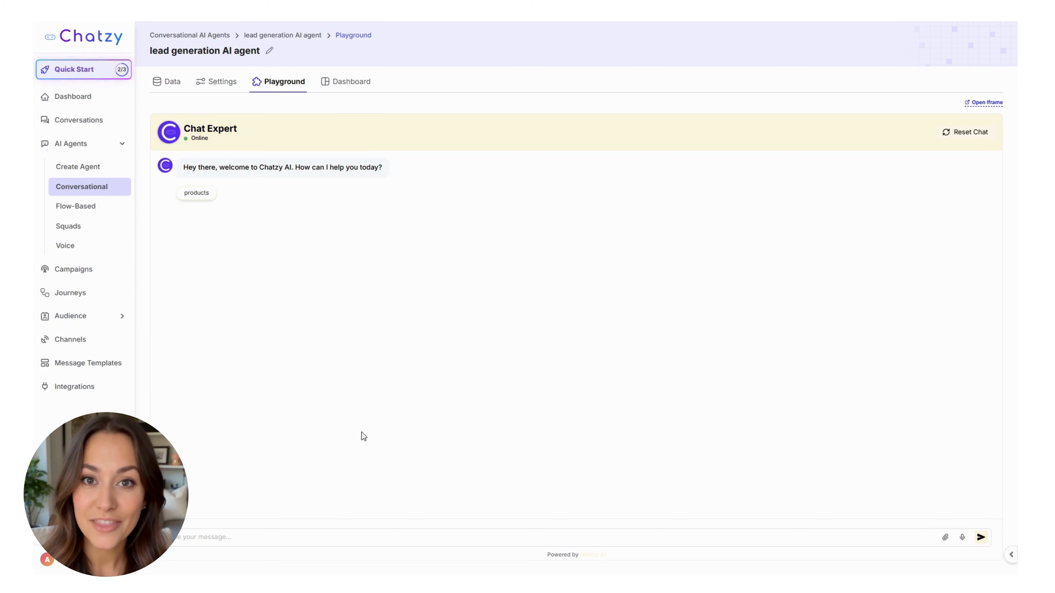
left_click(253, 538)
type("I want to proceed further and buy this plan. Can you share the payment link?")
key("Return")
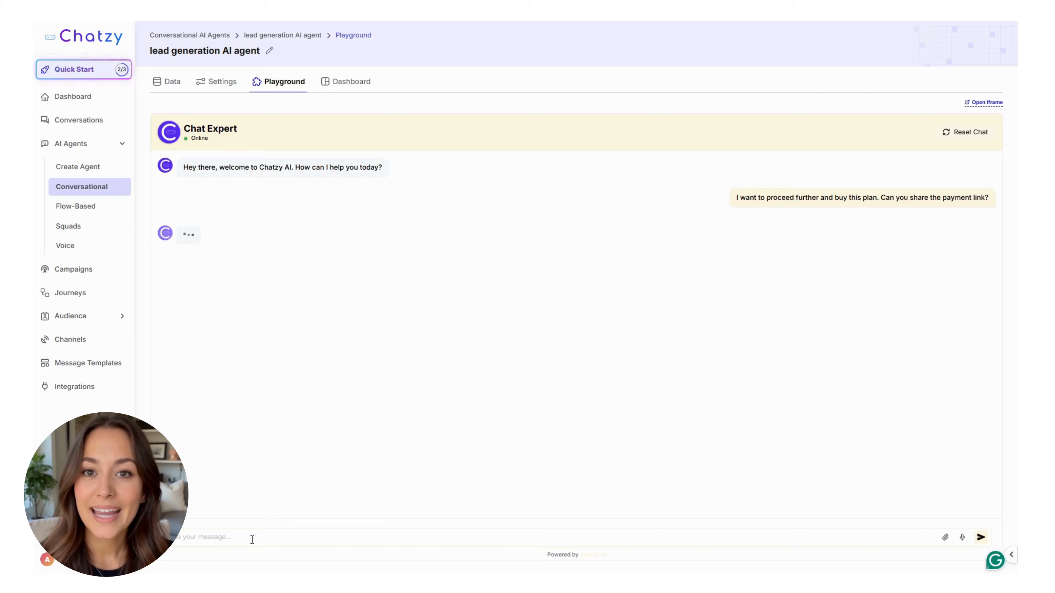